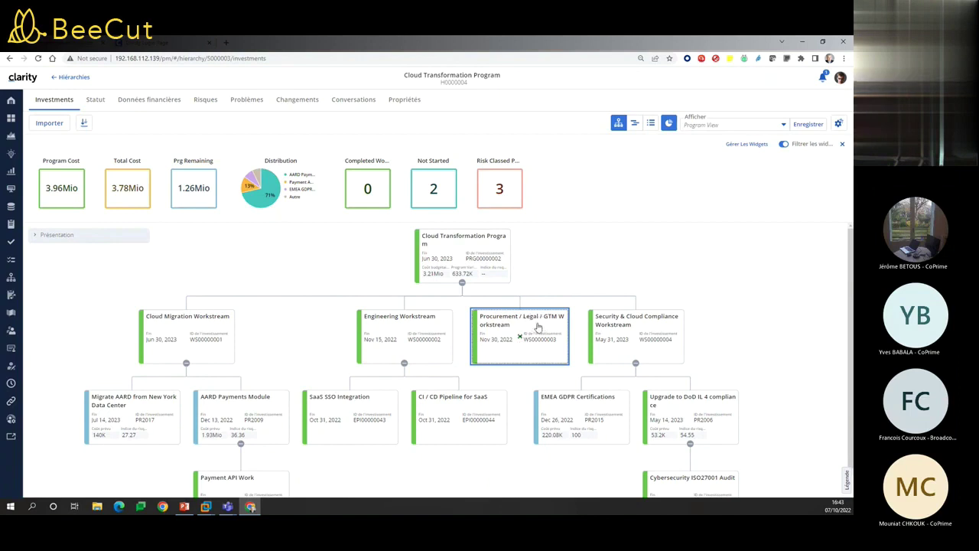
Review the checklists, to-dos and status report of the Procurement / Legal / GTM Workstream, and return to the Cloud Transformation Program hierarchy.
left_click(539, 327)
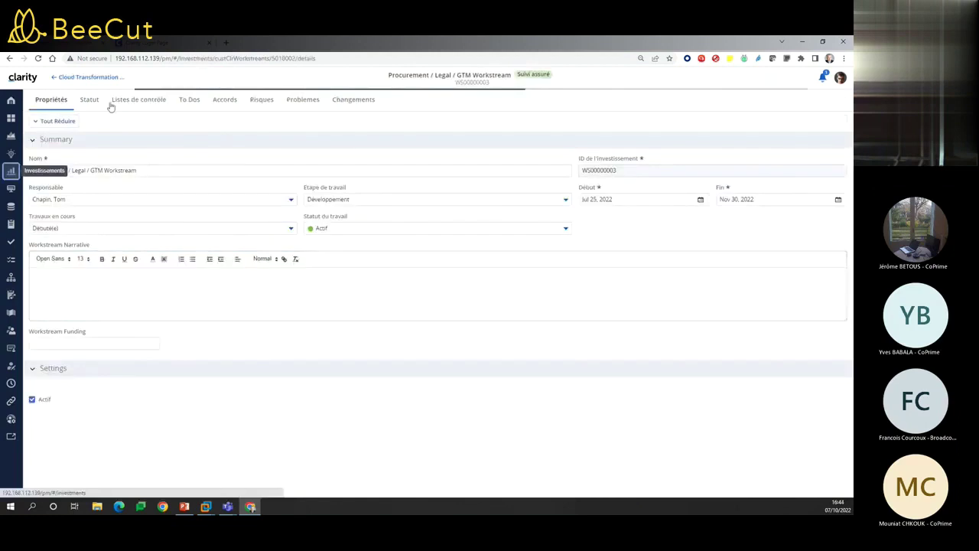
left_click(162, 101)
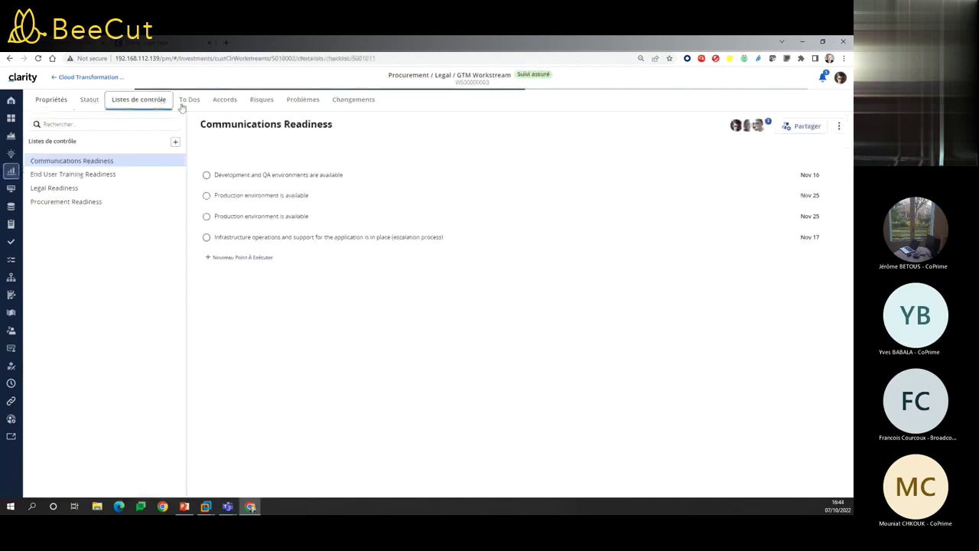
left_click(190, 101)
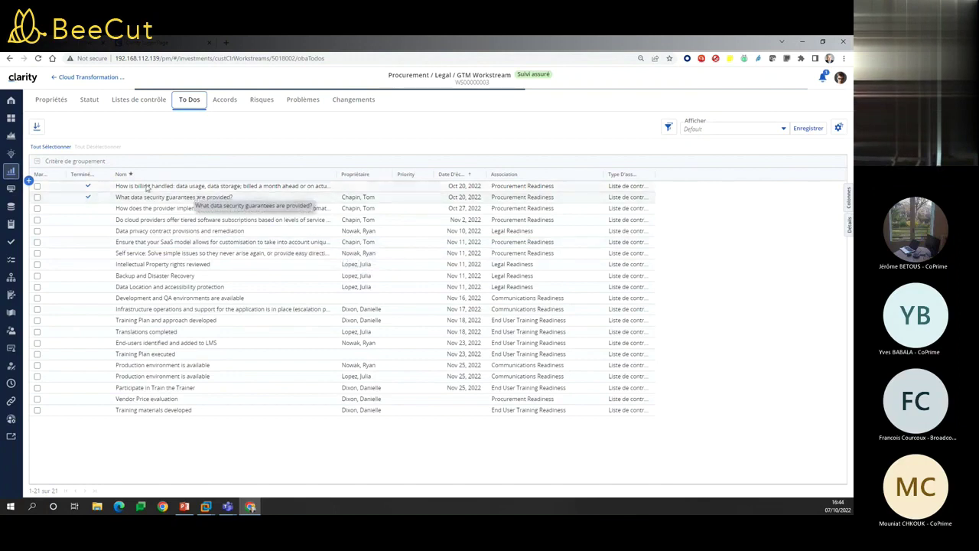
left_click(92, 101)
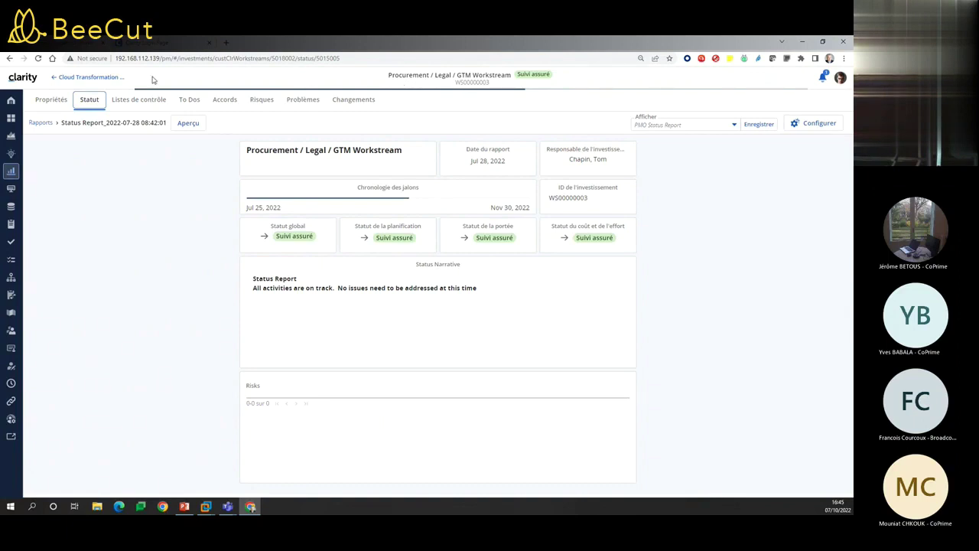
left_click(113, 77)
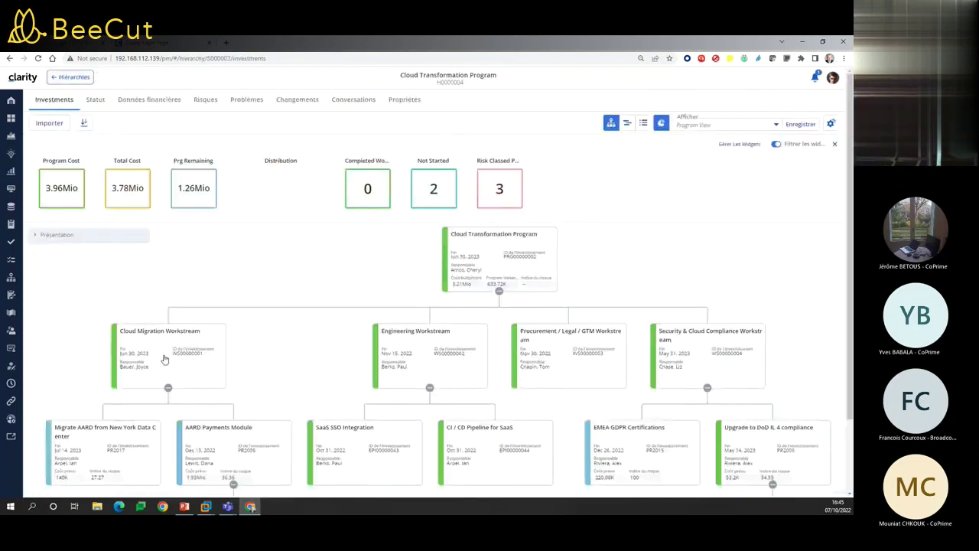
Review the Cloud Migration Workstream's status report, checklists and to-dos, and return to the program hierarchy.
left_click(163, 342)
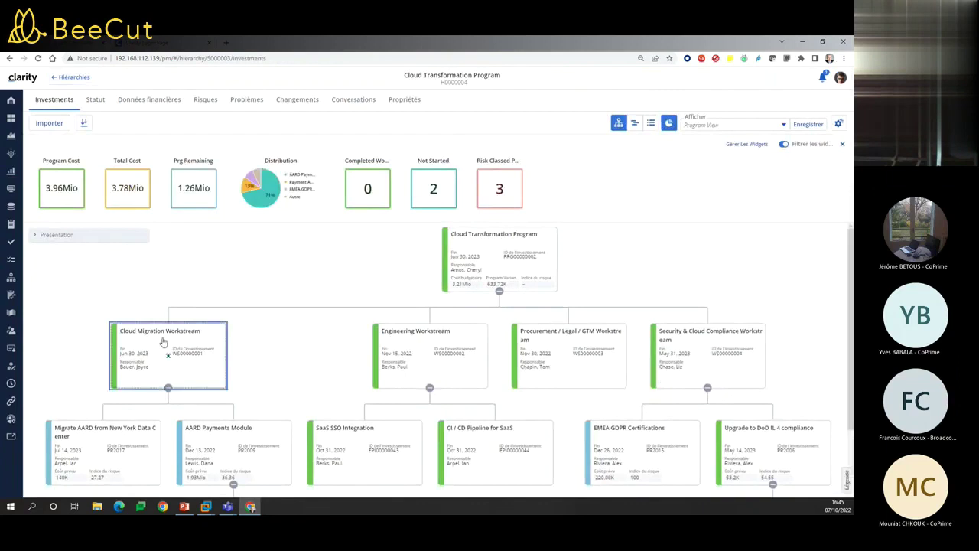
left_click(163, 342)
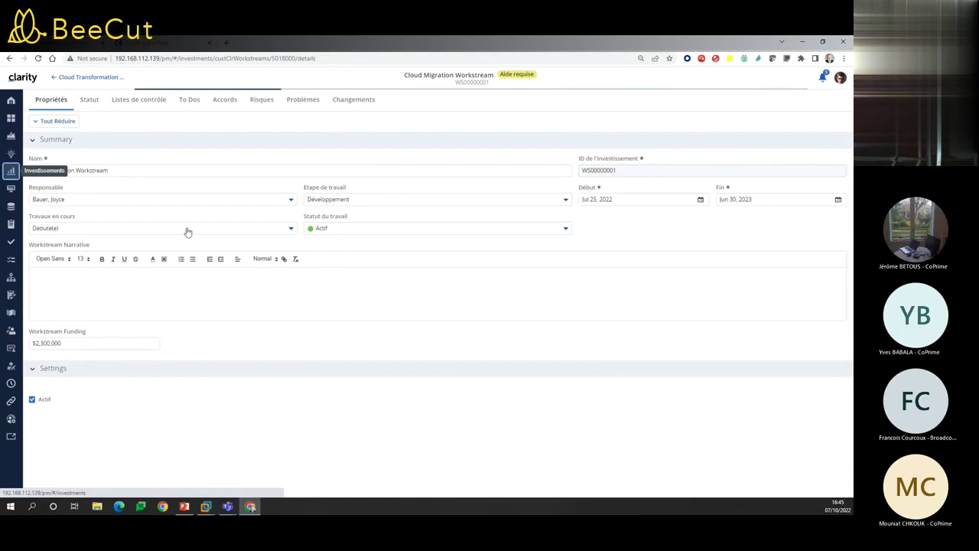
left_click(89, 102)
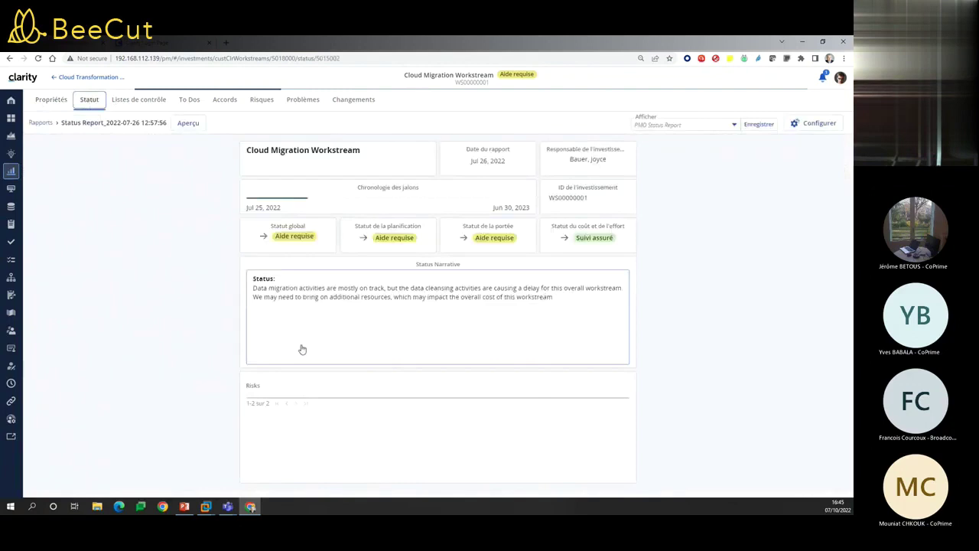
left_click(126, 99)
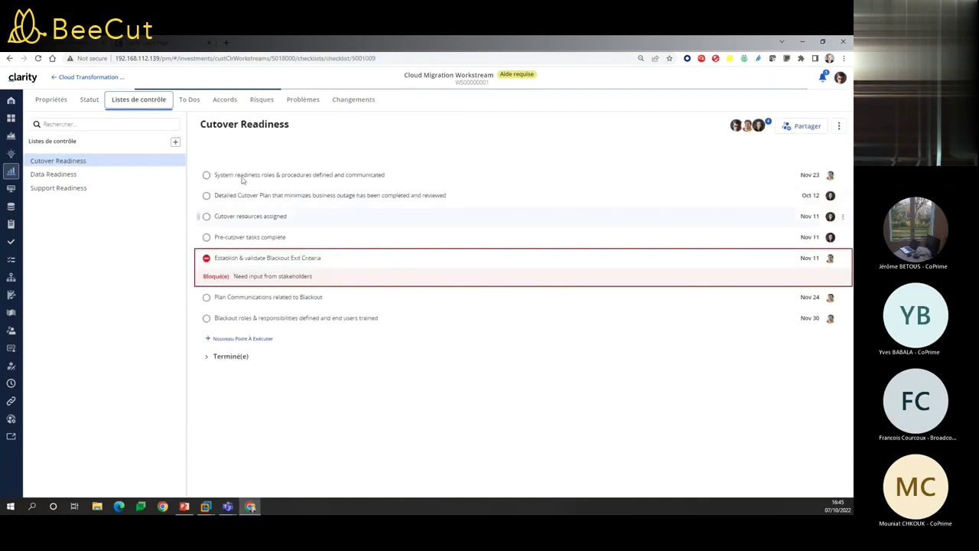
left_click(189, 100)
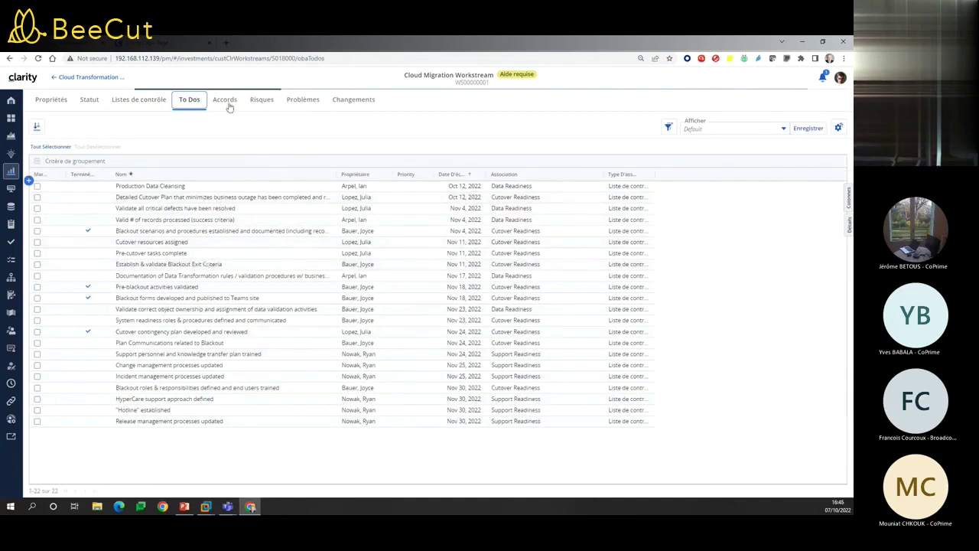
left_click(88, 77)
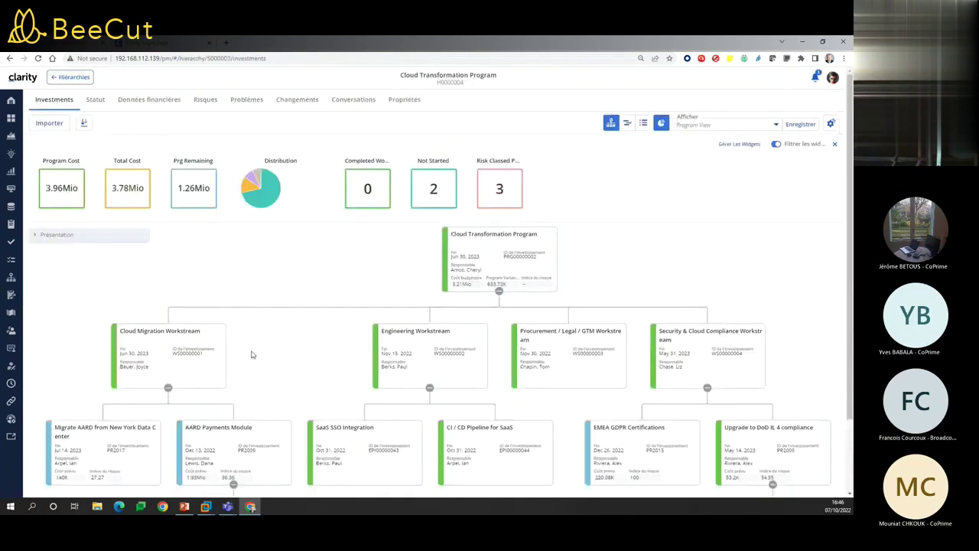
Examine the SaaS SSO Integration's Rally items down to the user stories of the Account Management feature, and return to the program hierarchy.
left_click(376, 438)
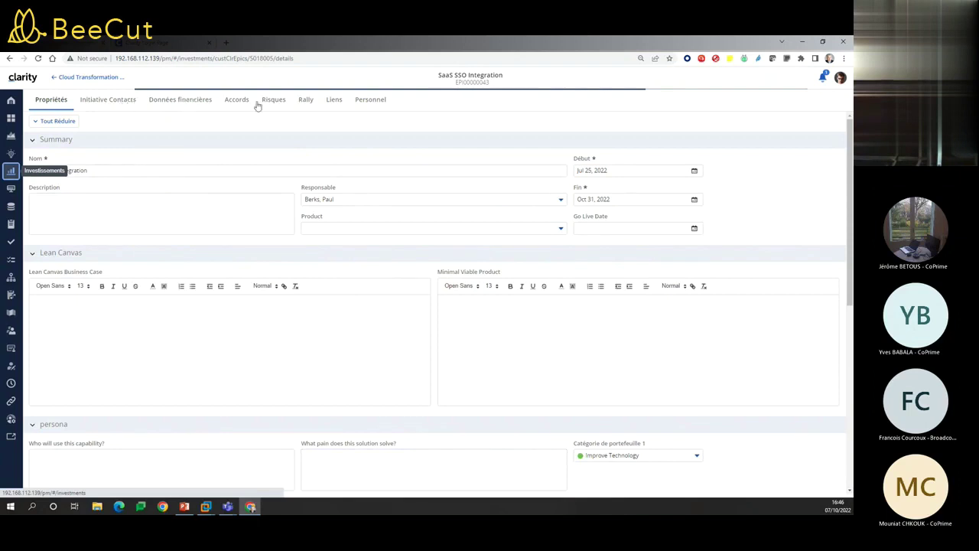
left_click(306, 100)
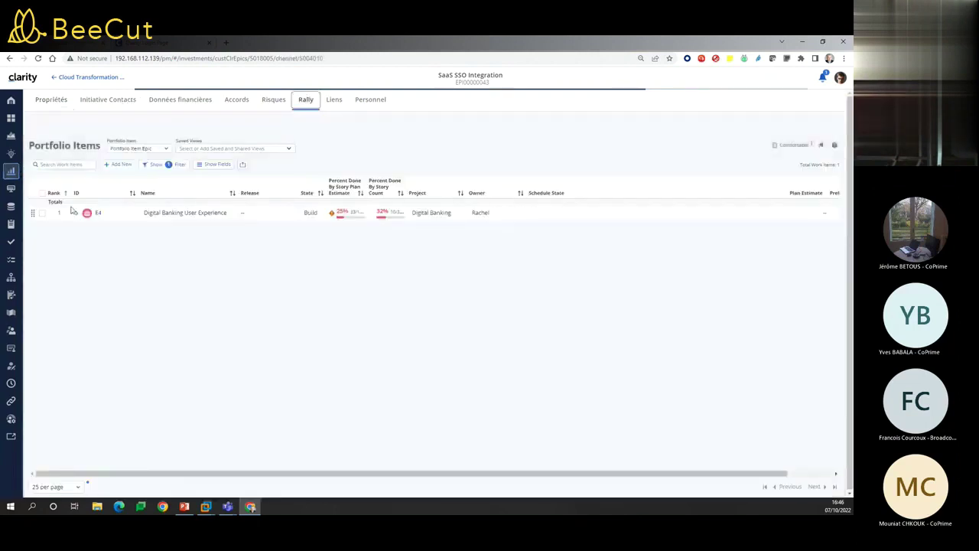
right_click(75, 217)
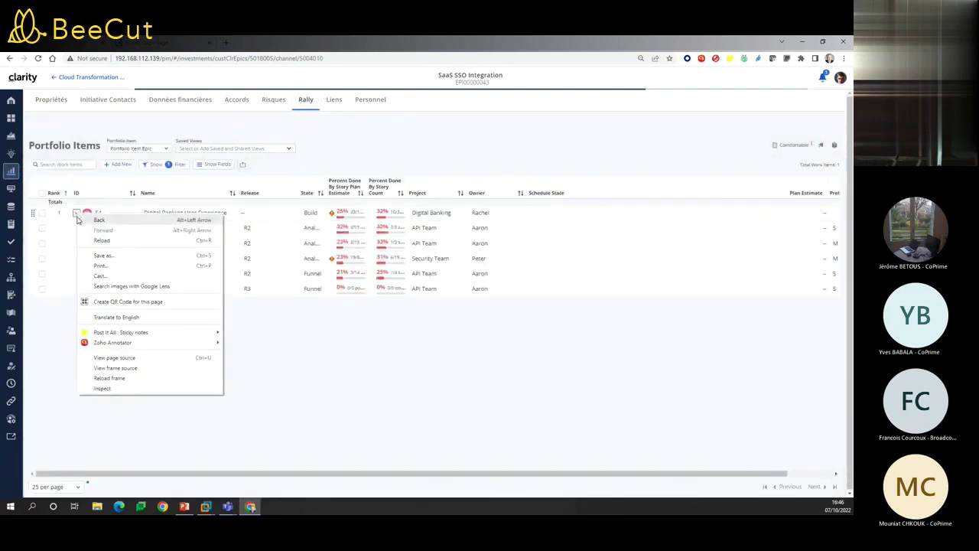
left_click(258, 304)
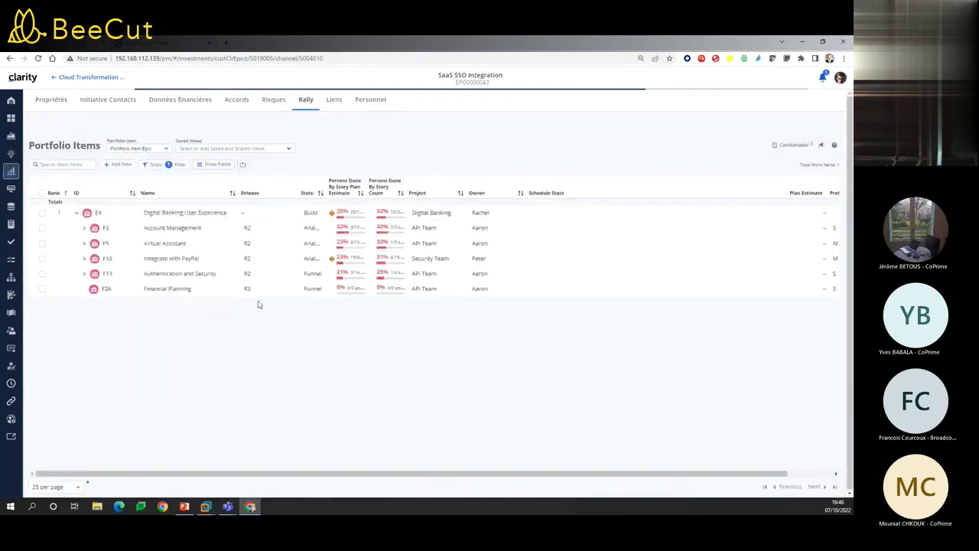
left_click(85, 228)
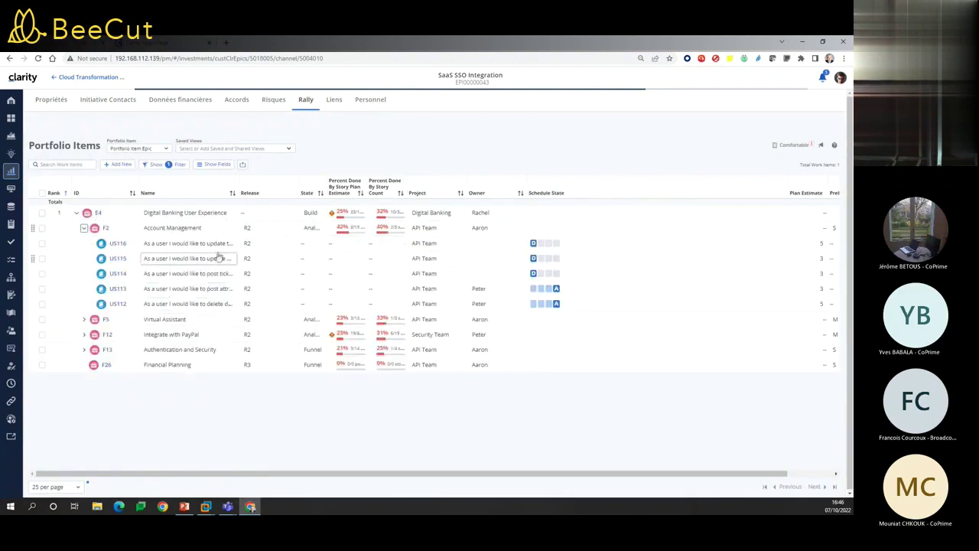
left_click(87, 77)
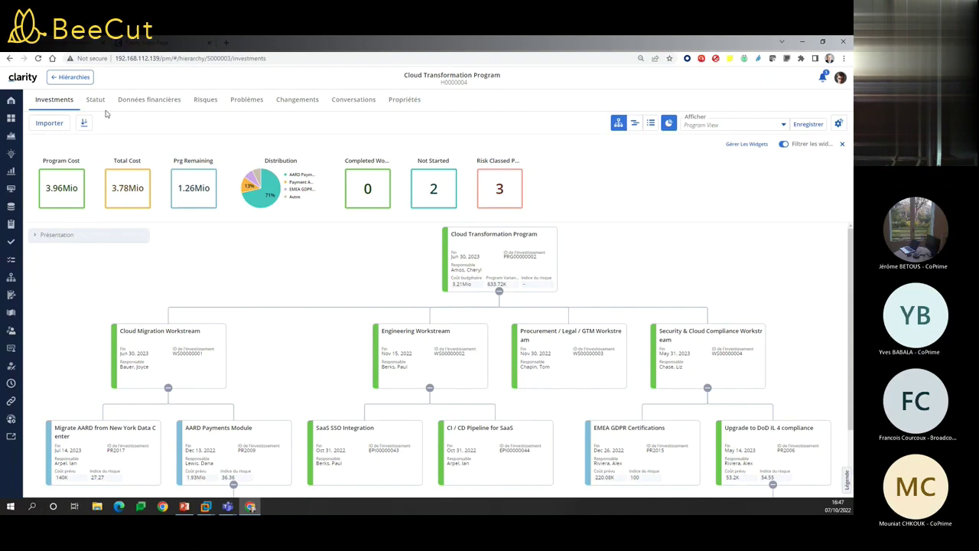
Examine the Cloud Transformation Program's cost plan details under the Capital and Exploitation cost types.
left_click(140, 103)
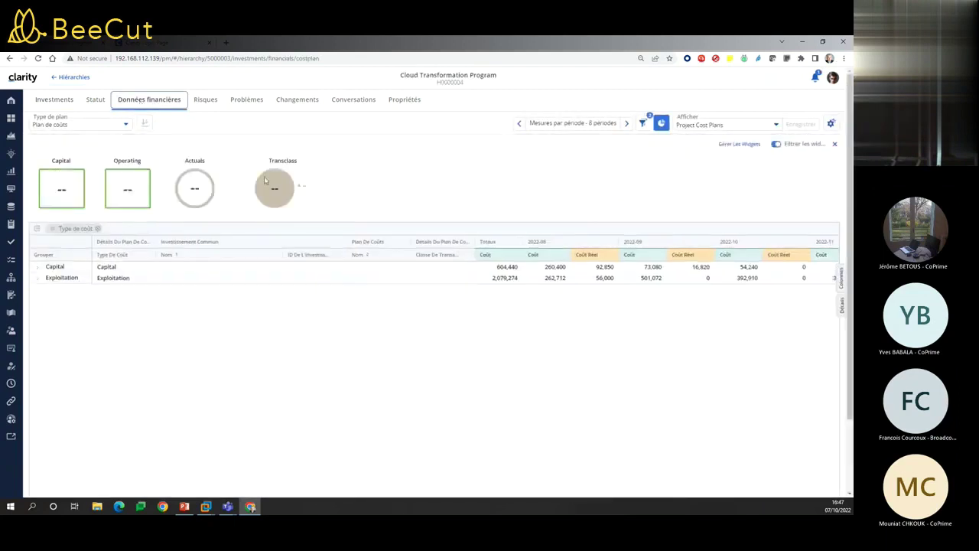
left_click(37, 267)
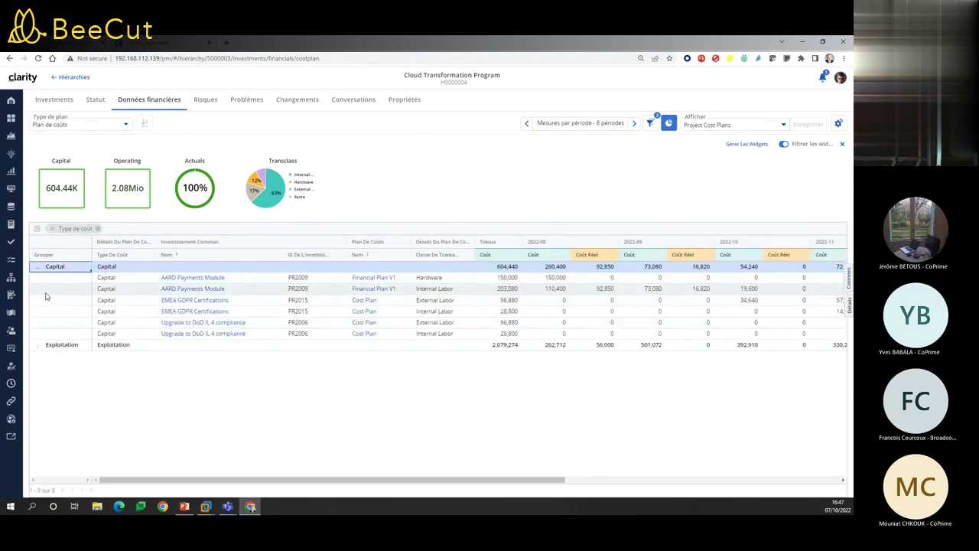
left_click(39, 349)
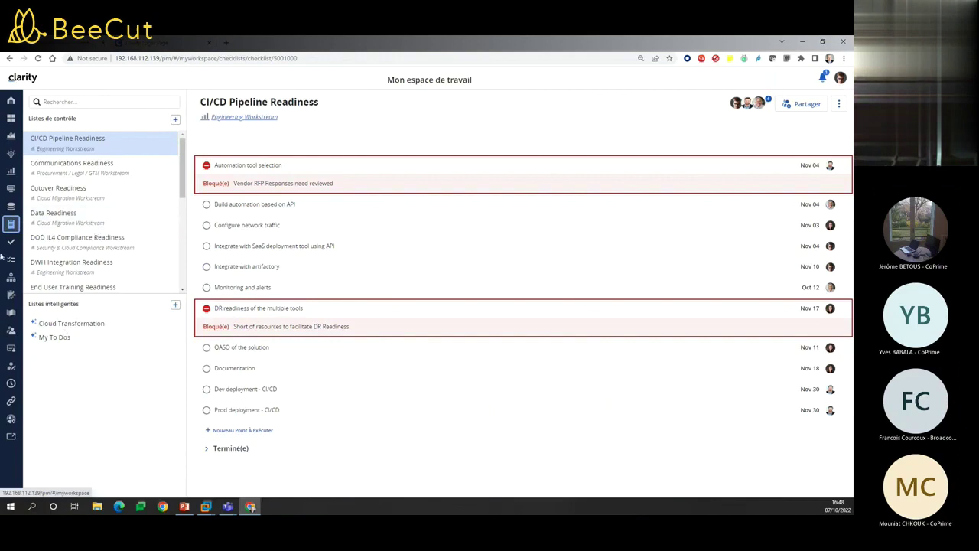
View the Cloud Transformation smart list as a board grouped by status, and switch to the presentation slides.
left_click(66, 323)
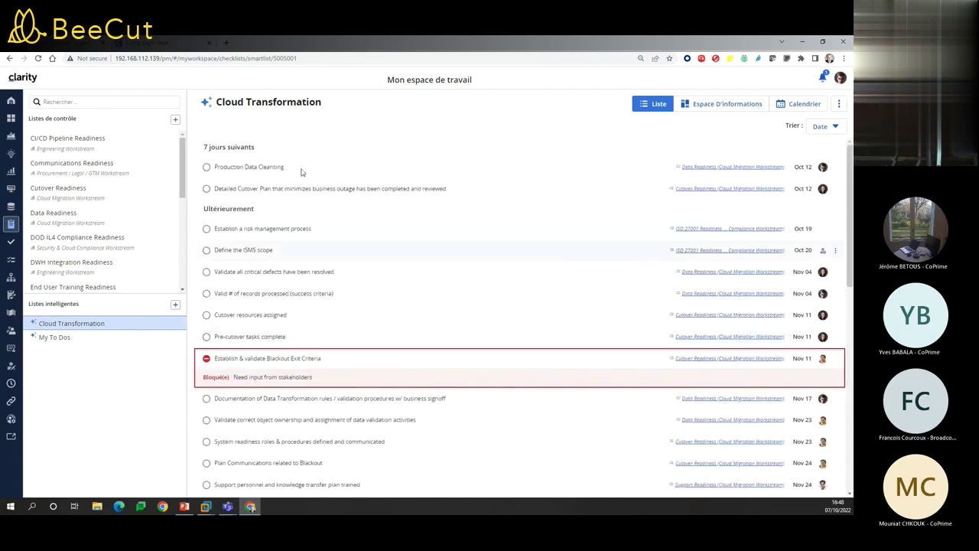
left_click(728, 107)
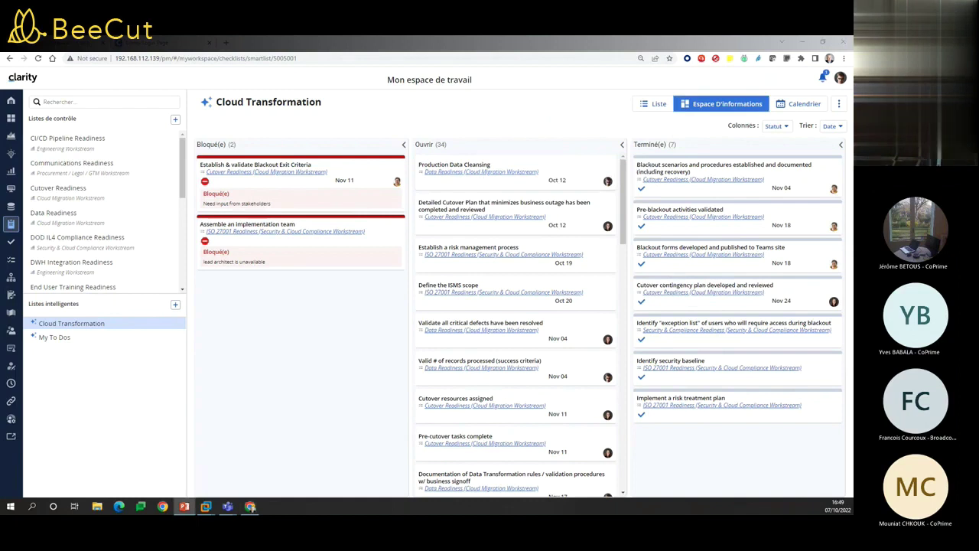
key("alt+Tab")
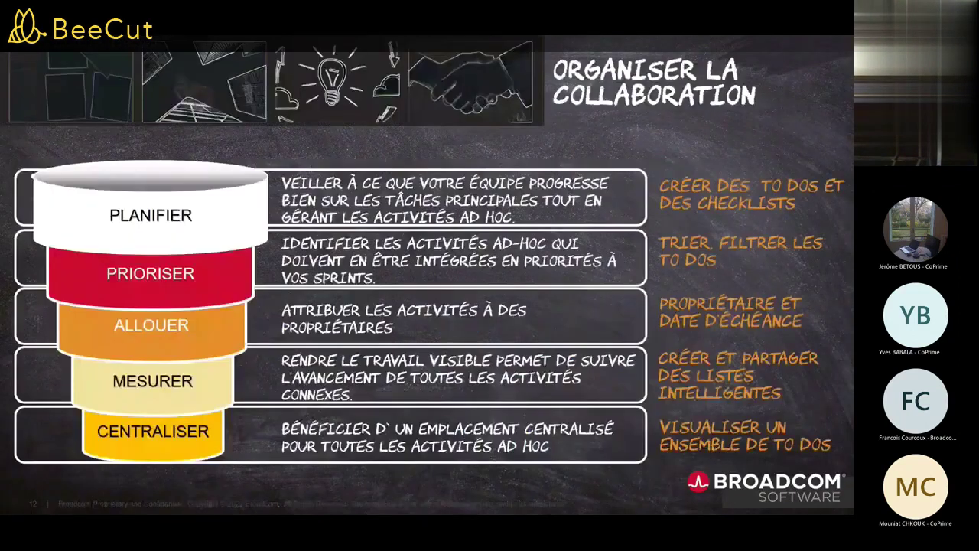
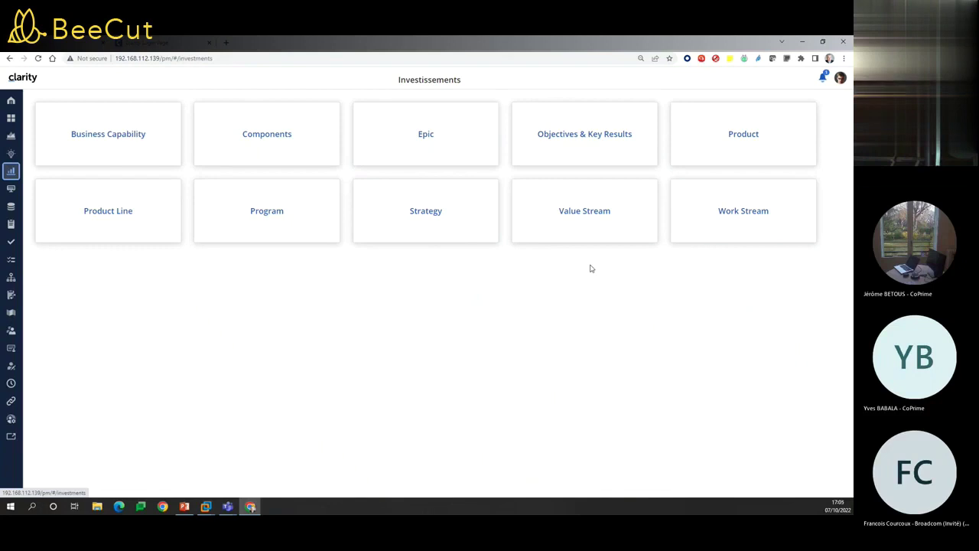
Look at the Value Stream investments, return to the investment types, and open the Digital Banking User Experience epic.
left_click(598, 214)
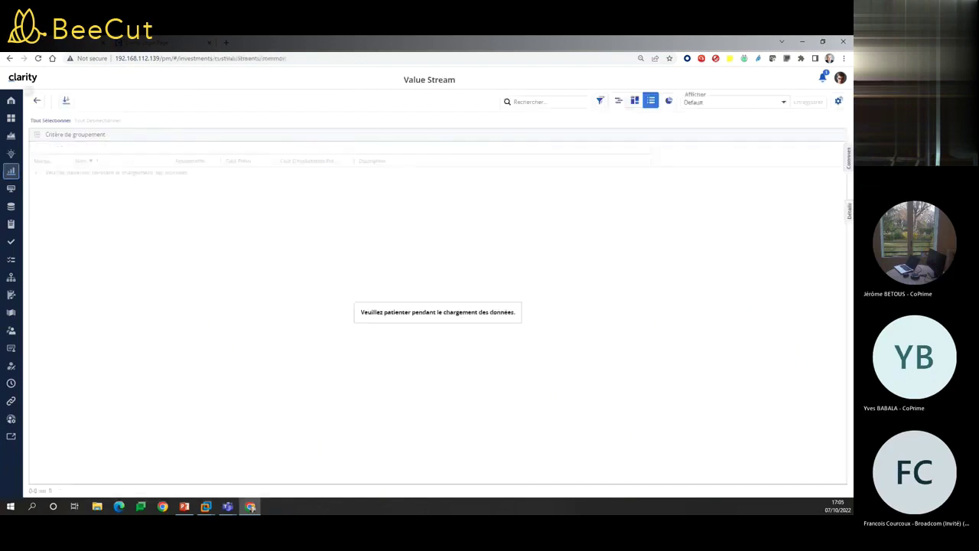
left_click(37, 100)
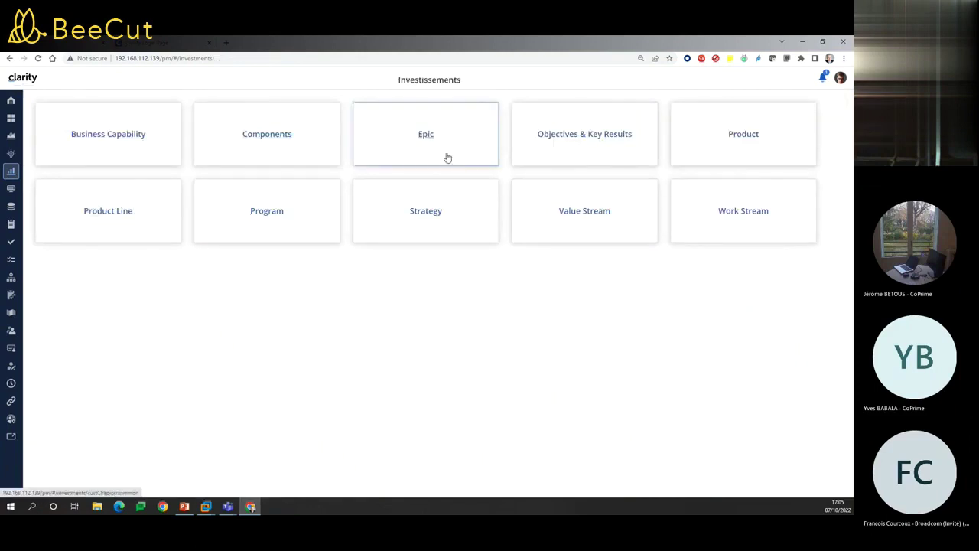
left_click(423, 137)
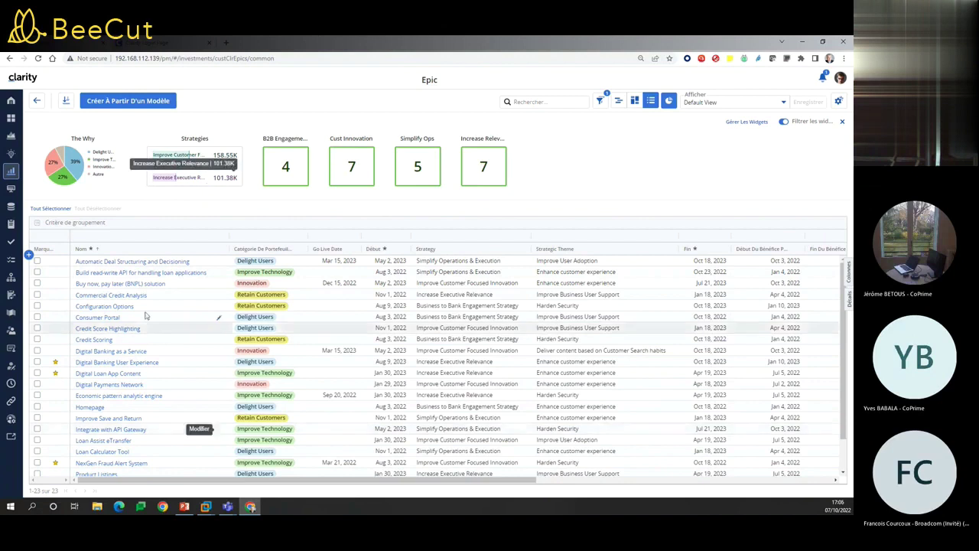
left_click(124, 364)
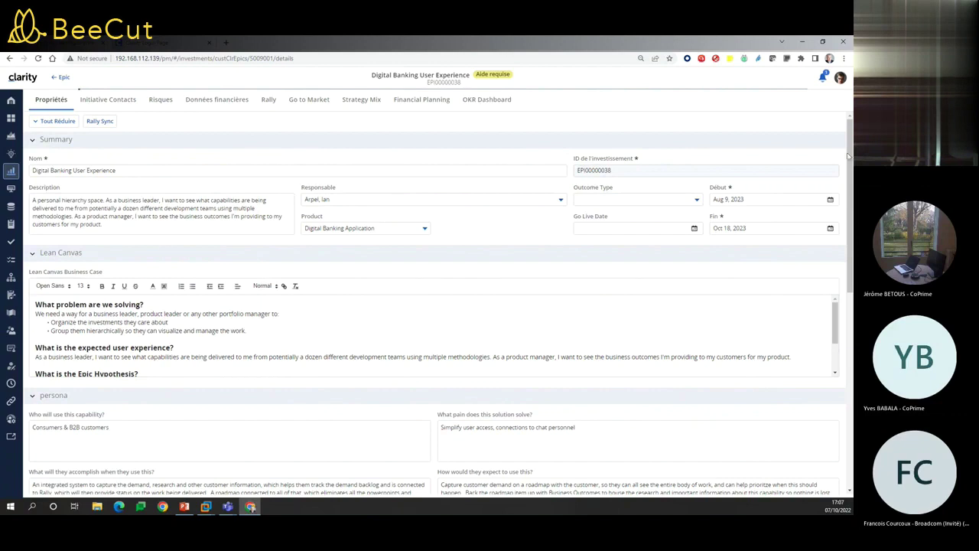
Log out of the current session and enter another account's username on the login page.
left_click(837, 84)
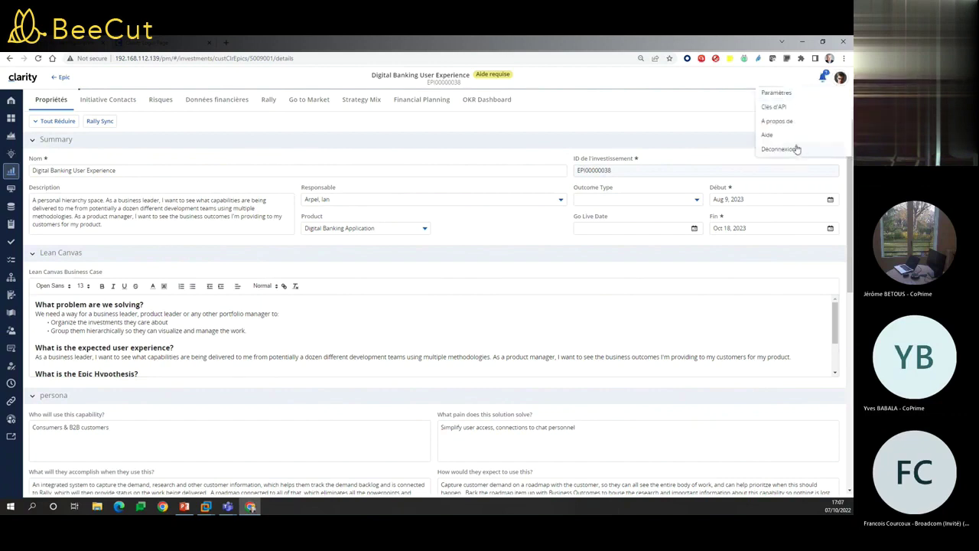
left_click(778, 155)
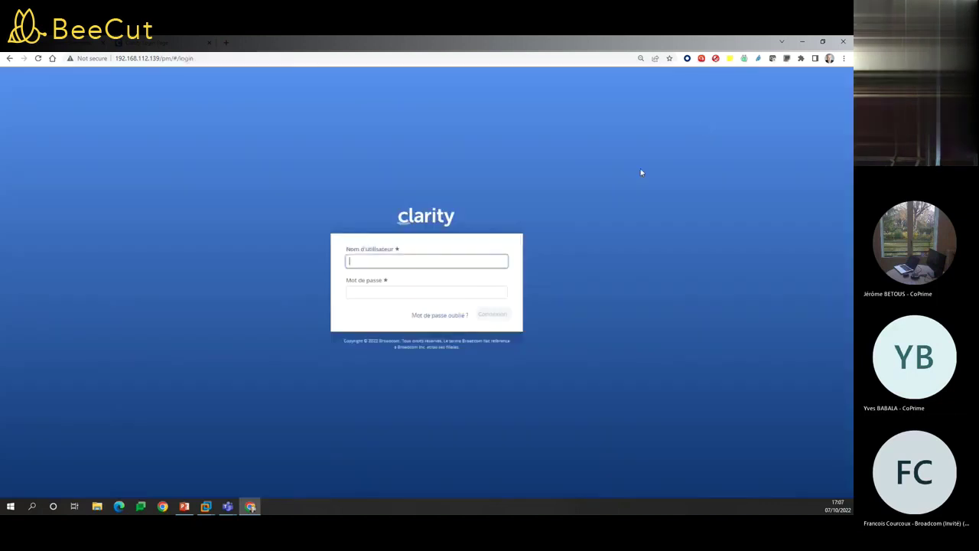
left_click(471, 261)
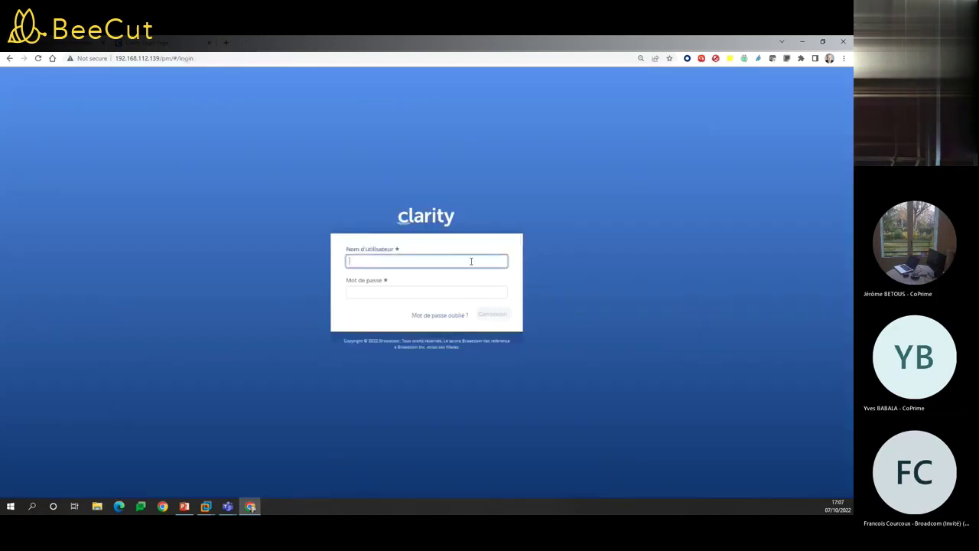
type("som")
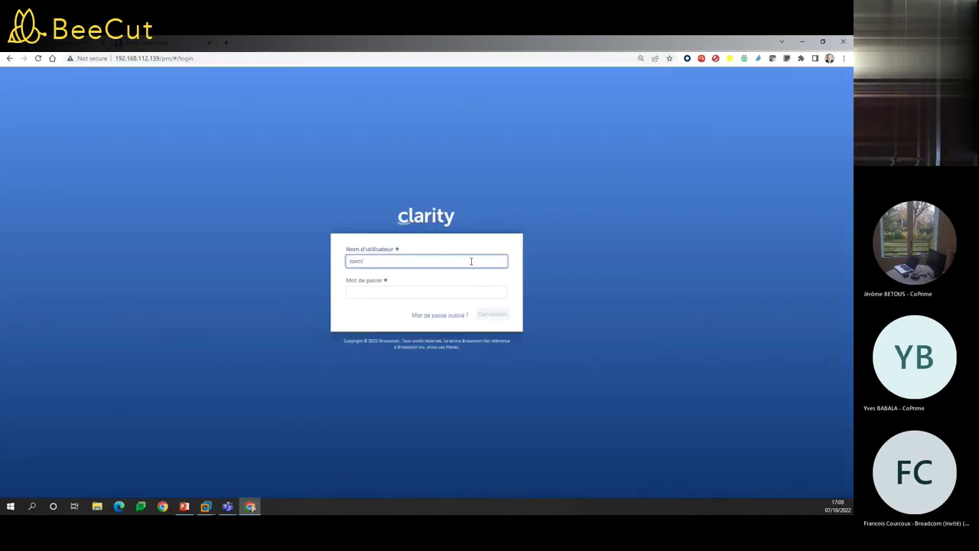
key("BackSpace")
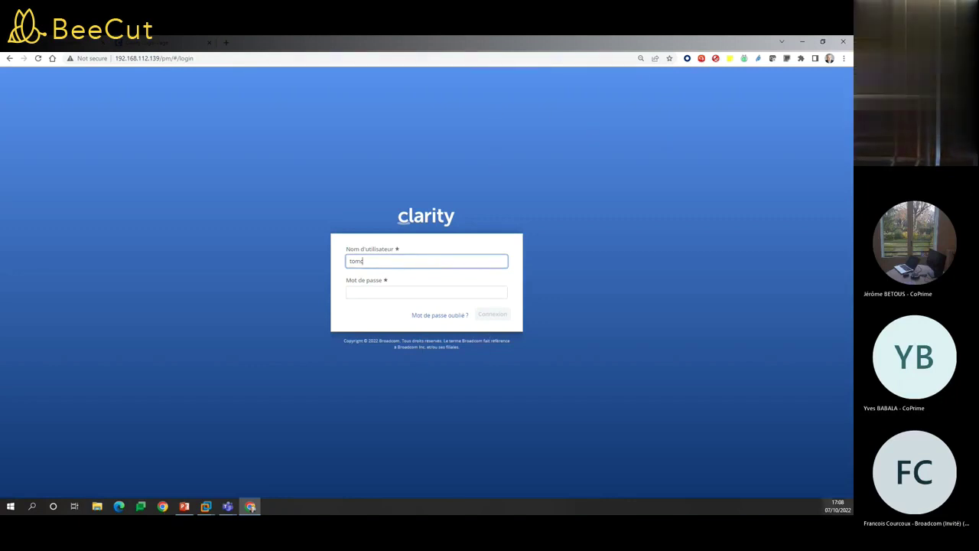
left_click(309, 242)
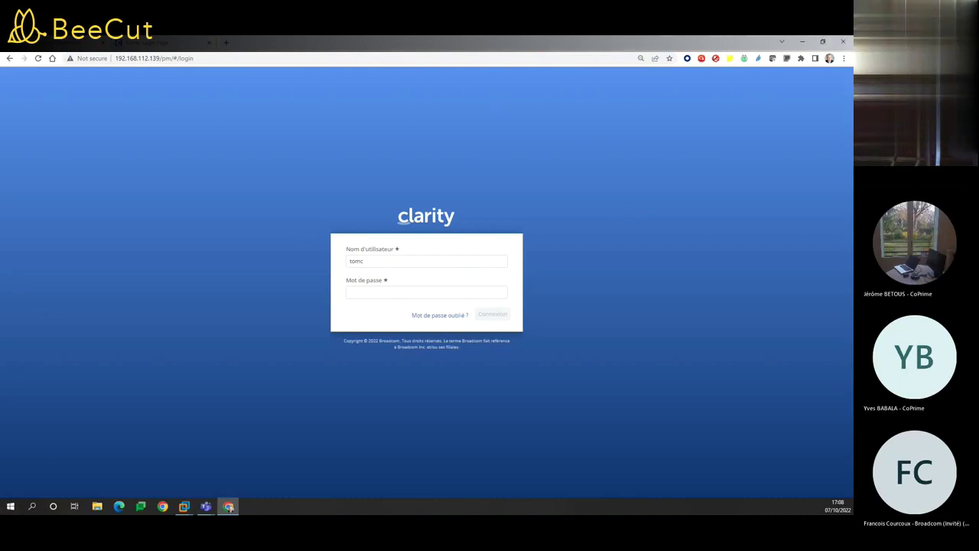
left_click(228, 507)
left_click(228, 506)
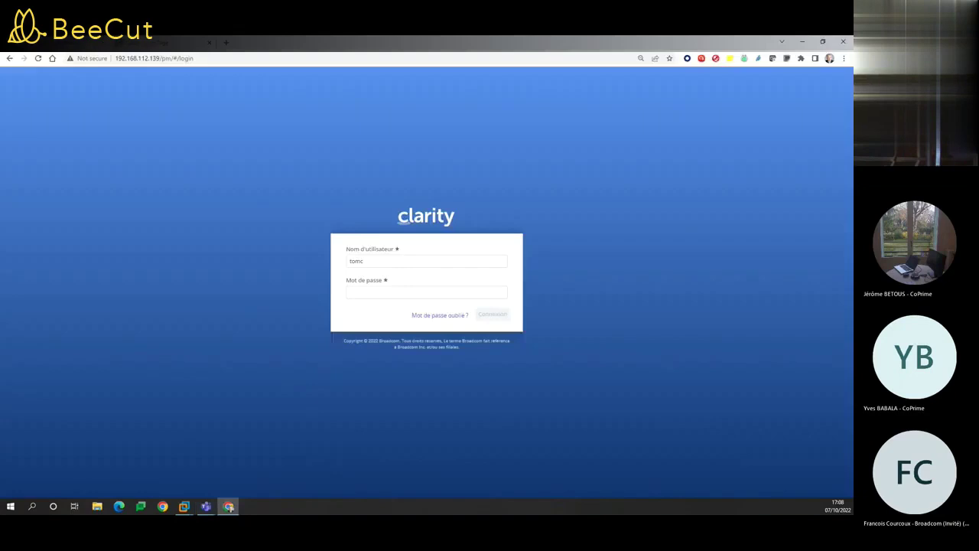